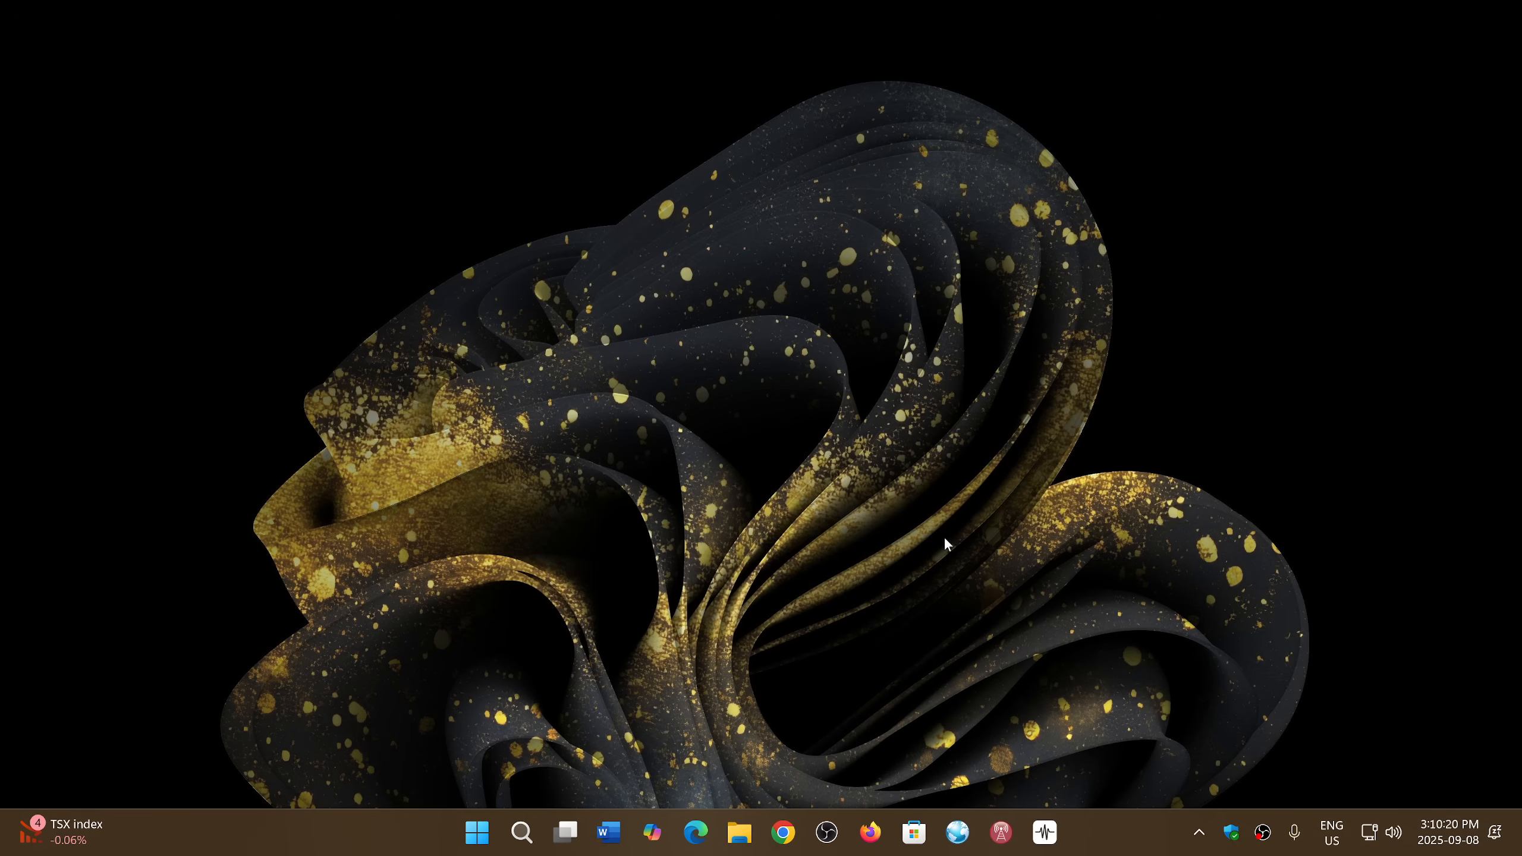
# - Launch Task Manager from the Start button's power-user menu
pyautogui.rightClick(476, 833)
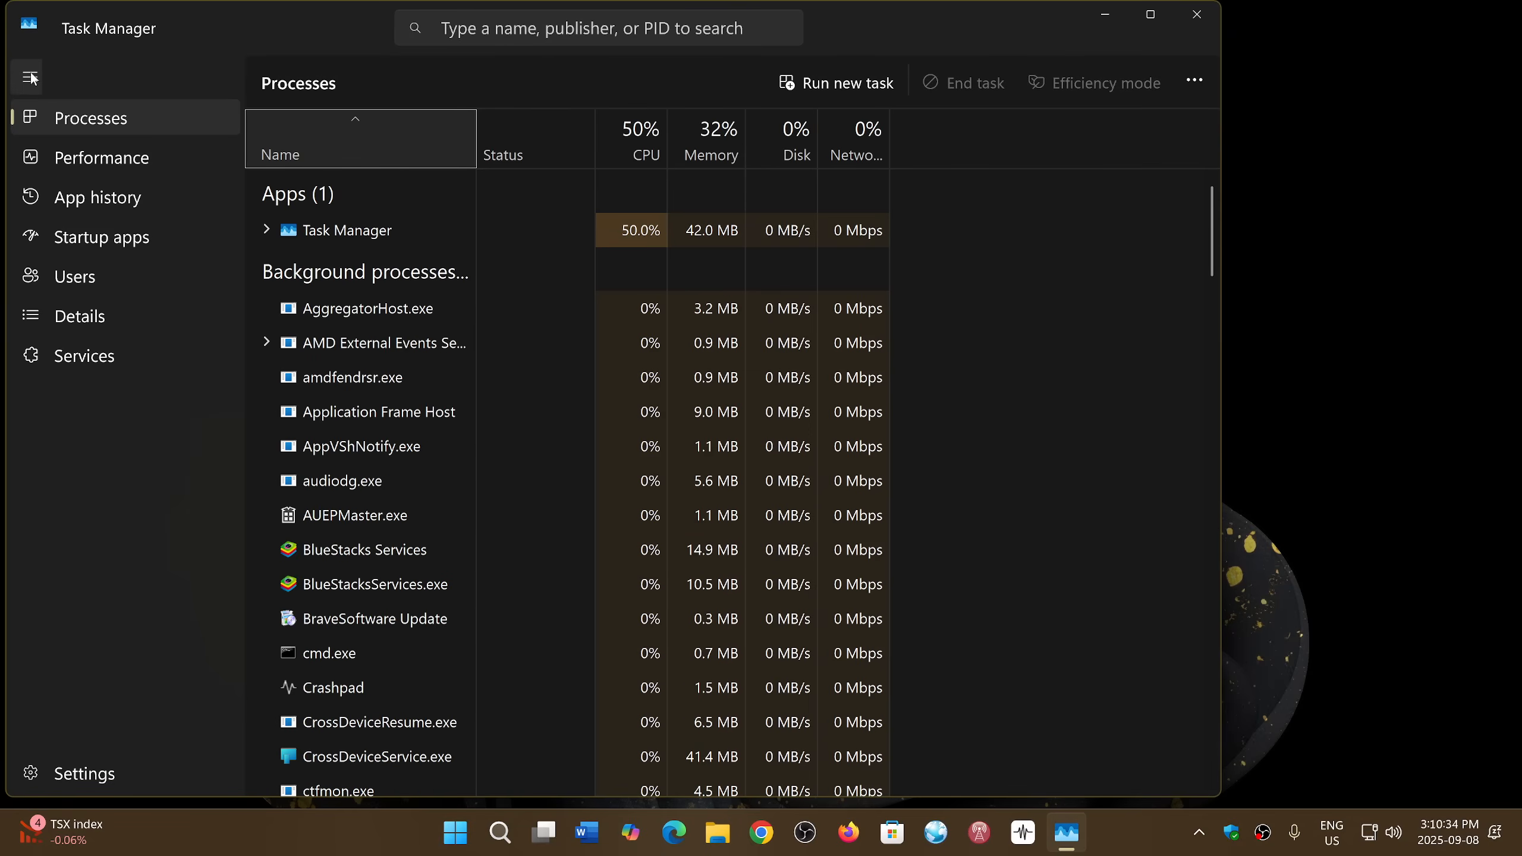
# - Switch to the Performance view showing the Disk 0 (C:) NVMe SSD panel
pyautogui.click(102, 157)
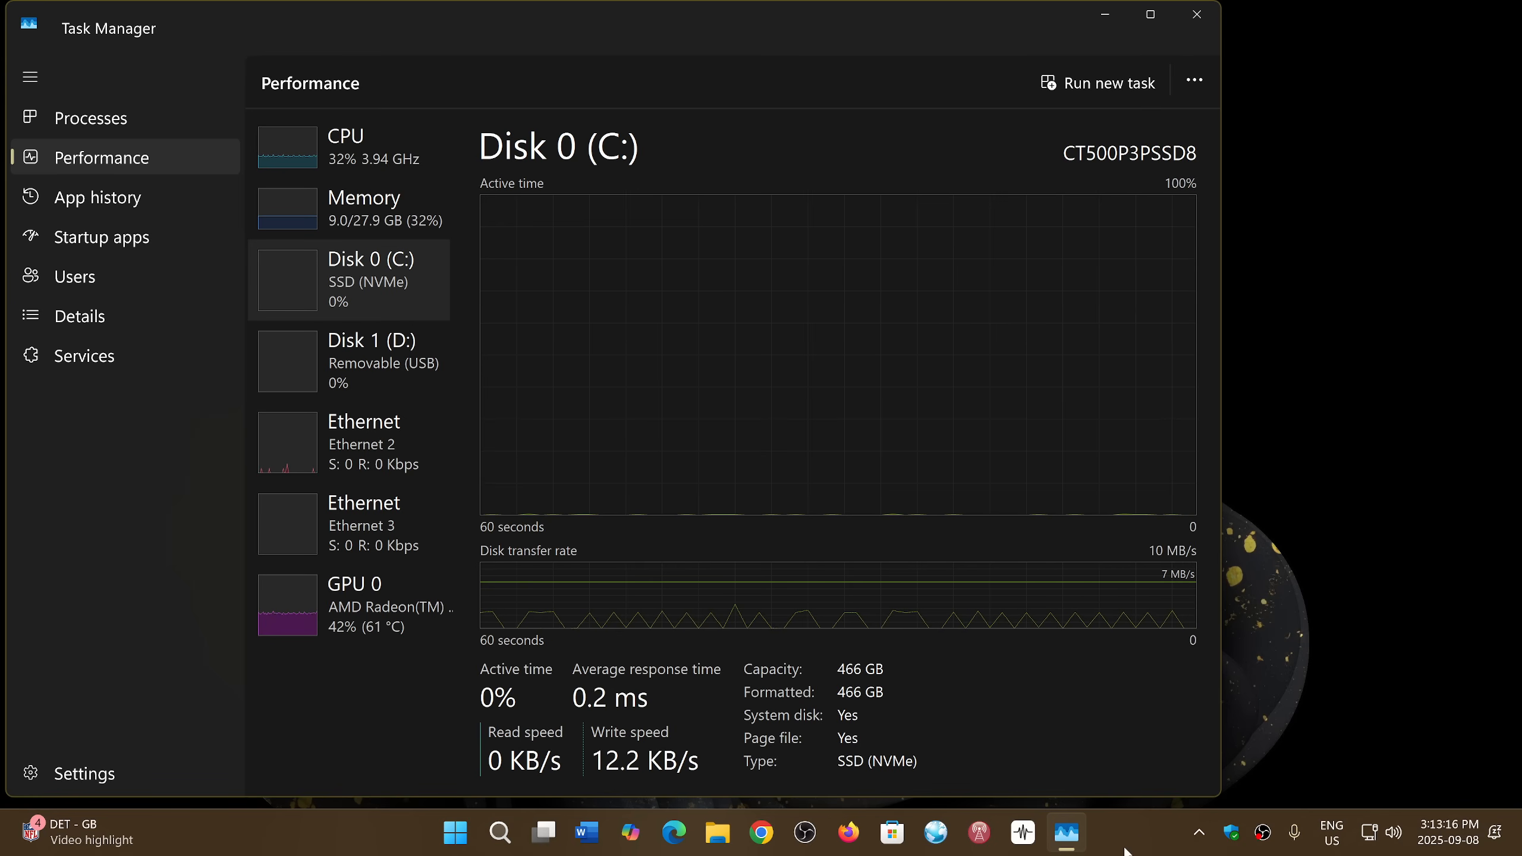
# - Close the Task Manager window, returning to the desktop
pyautogui.click(1198, 15)
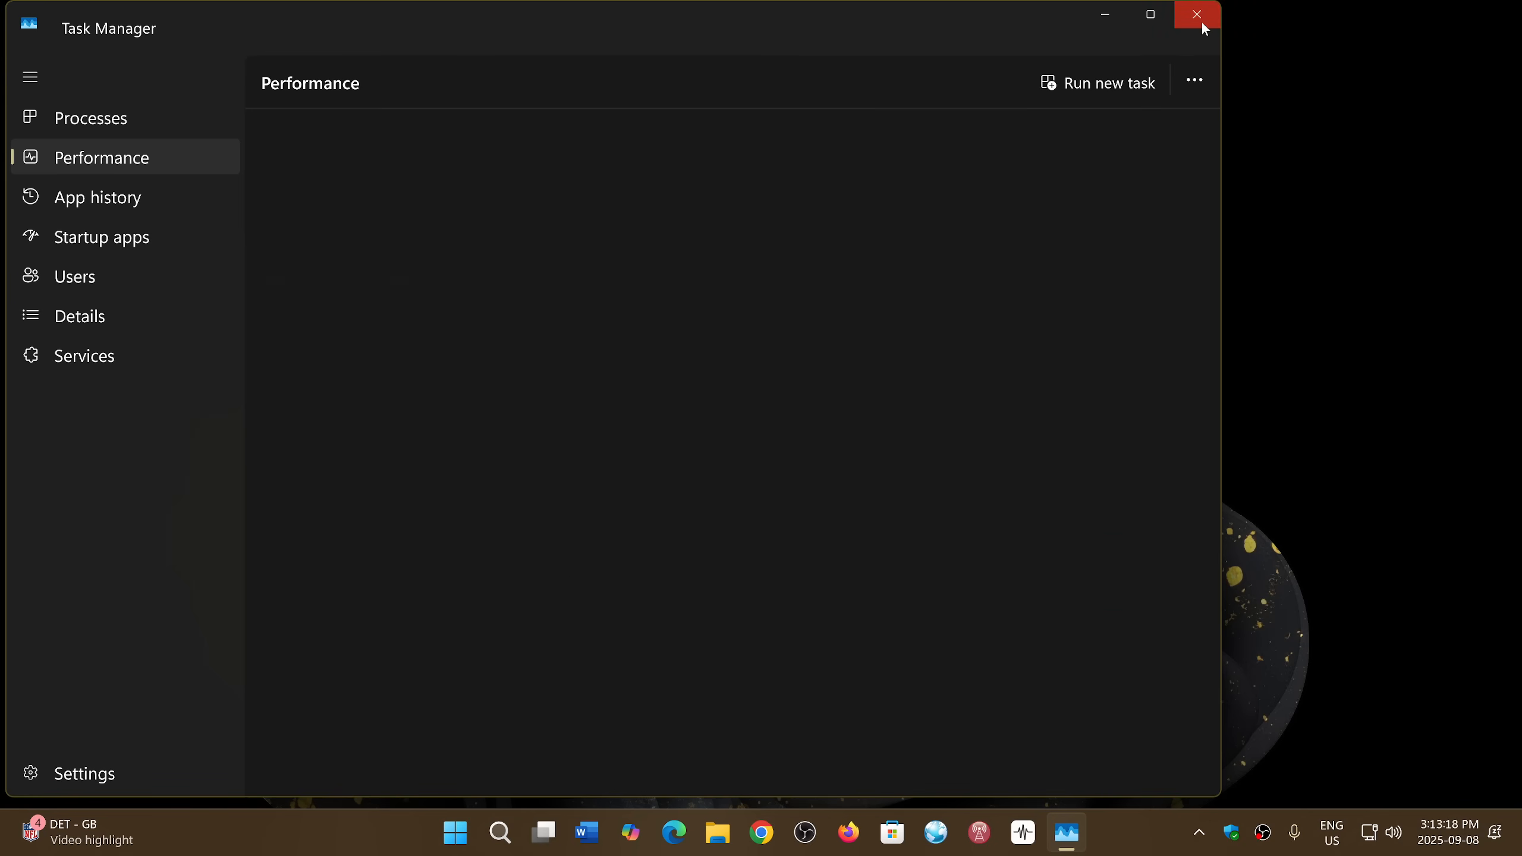